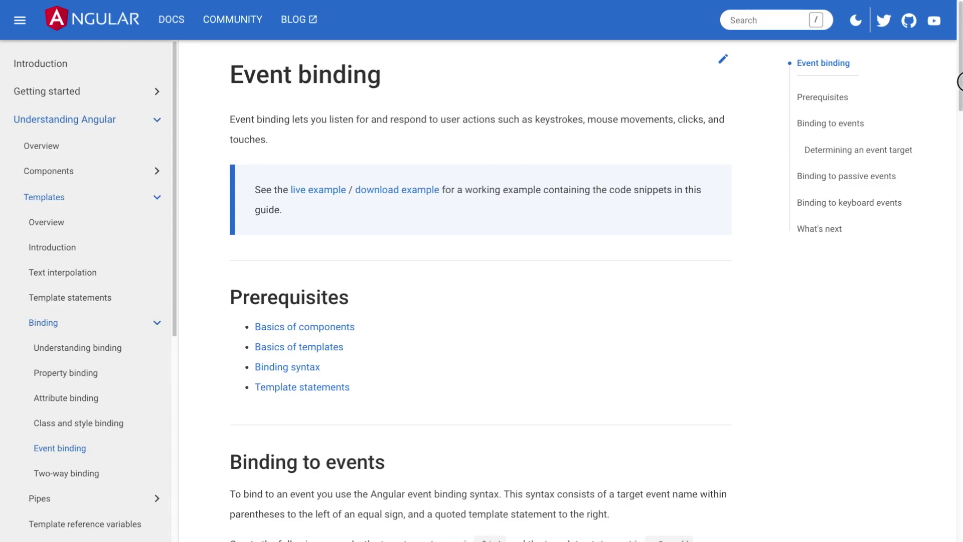
pyautogui.moveTo(959, 72); pyautogui.dragTo(959, 149)
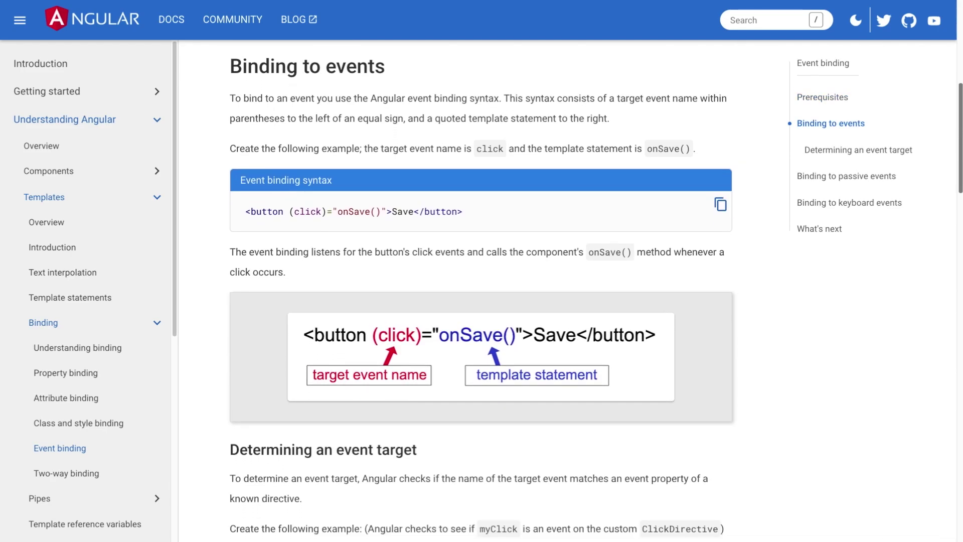
pyautogui.scroll(-1, 482, 301)
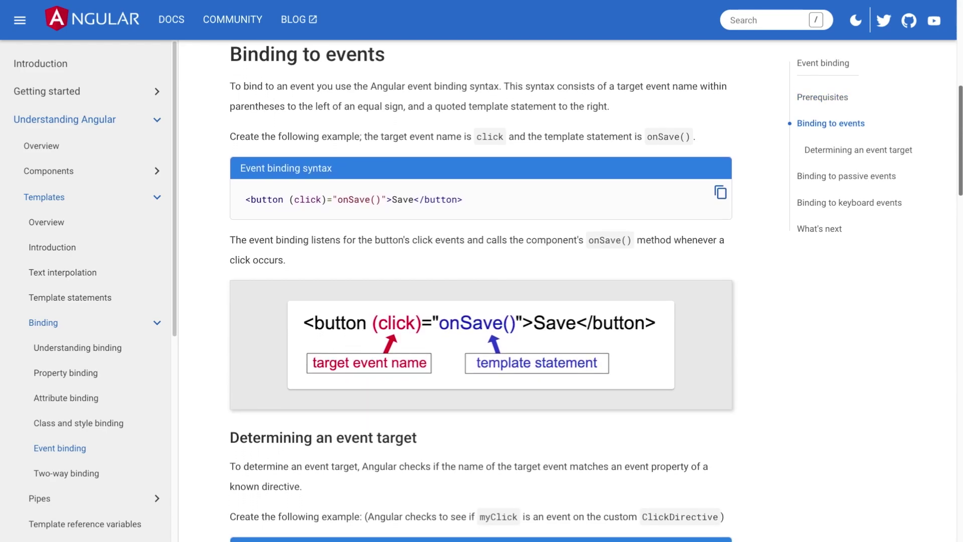
pyautogui.scroll(-2, 482, 292)
pyautogui.scroll(-1, 482, 292)
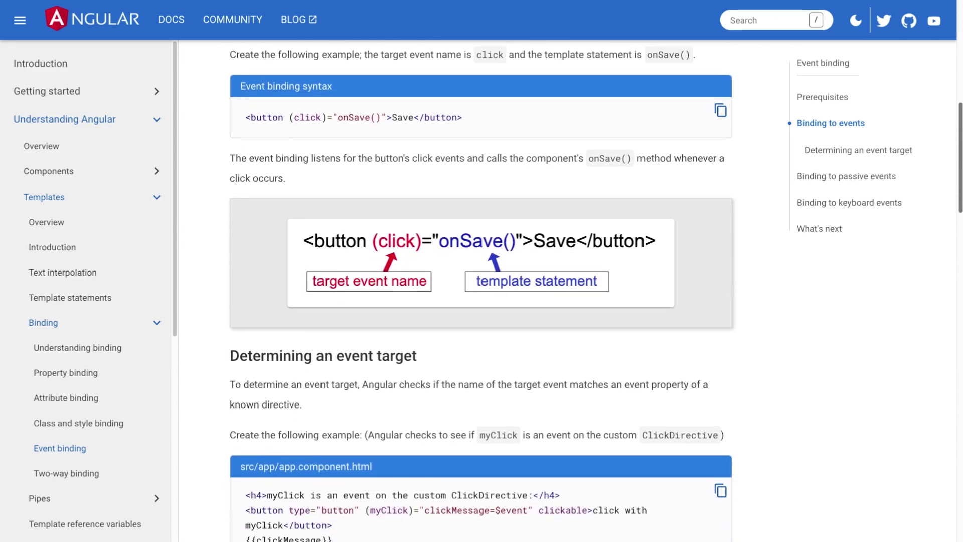
pyautogui.scroll(-1, 482, 292)
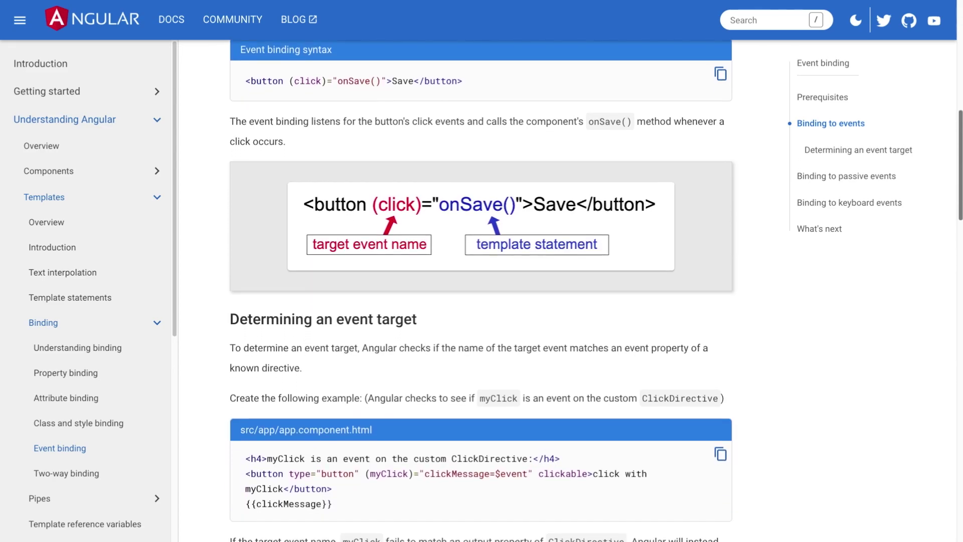
pyautogui.scroll(-1, 481, 292)
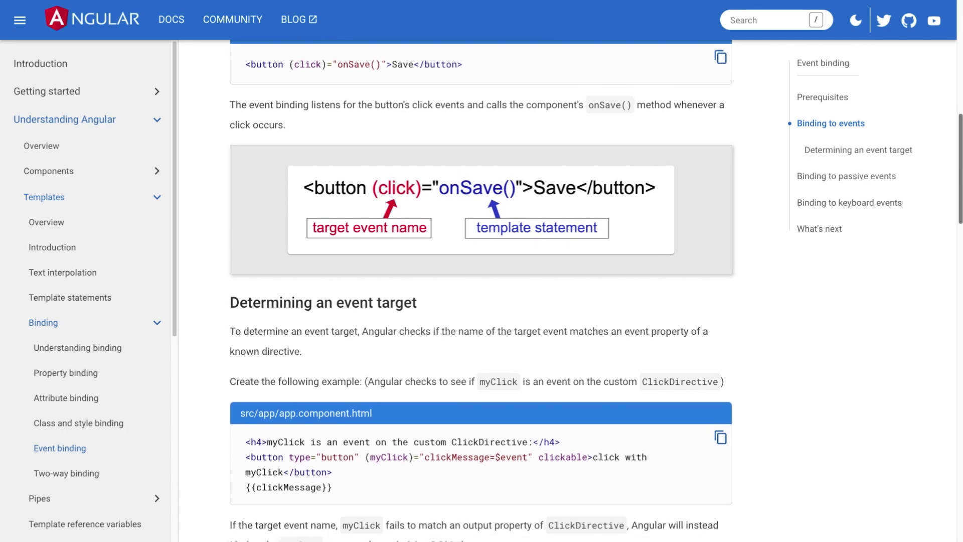
pyautogui.scroll(-1, 482, 292)
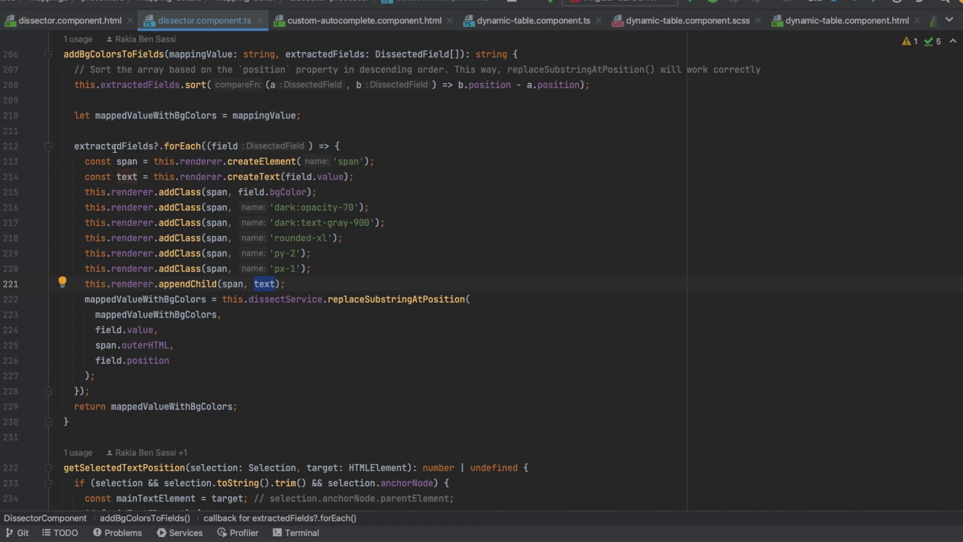
pyautogui.doubleClick(115, 148)
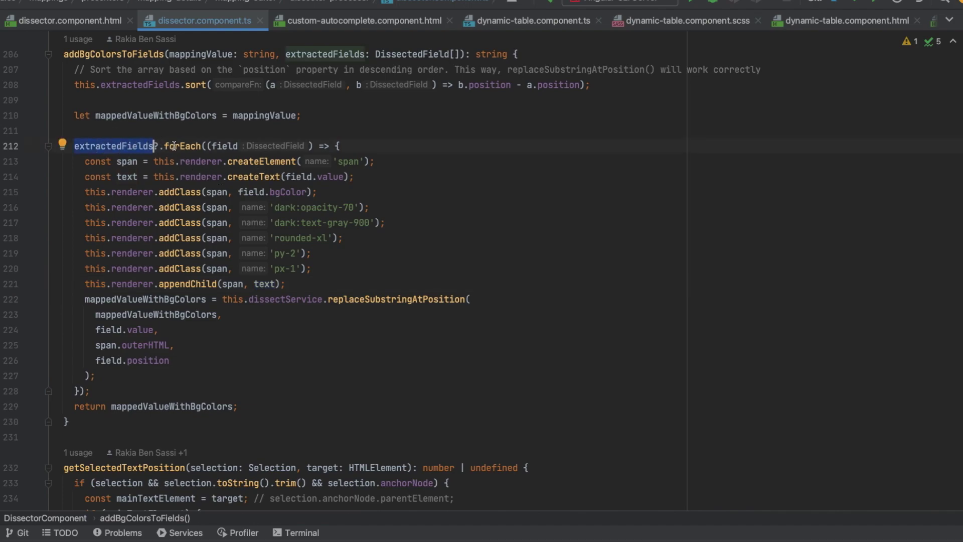
pyautogui.click(245, 147)
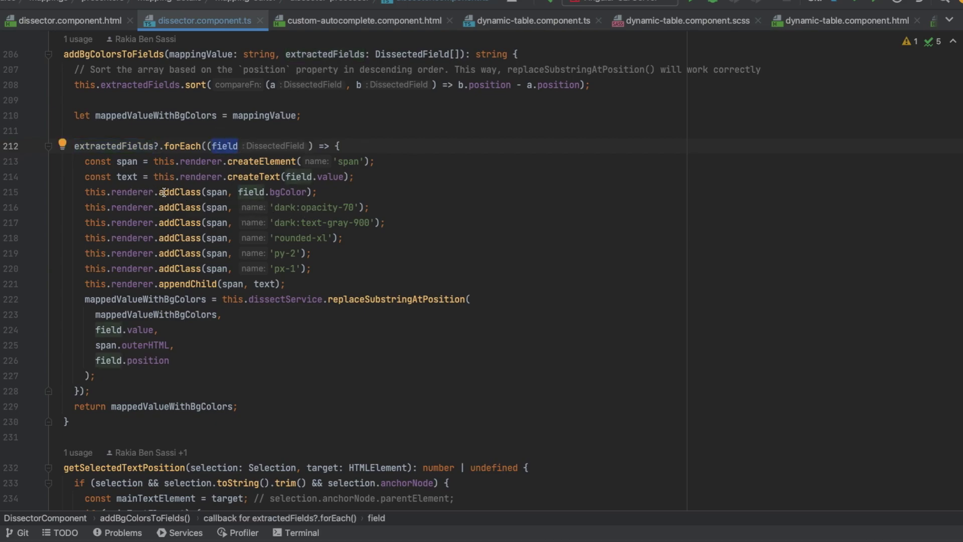
pyautogui.doubleClick(280, 190)
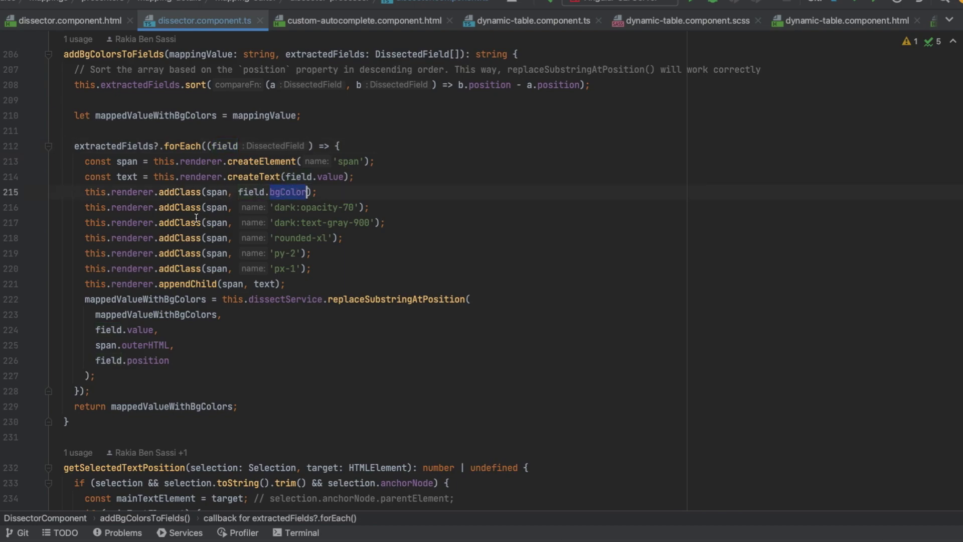
pyautogui.click(172, 207)
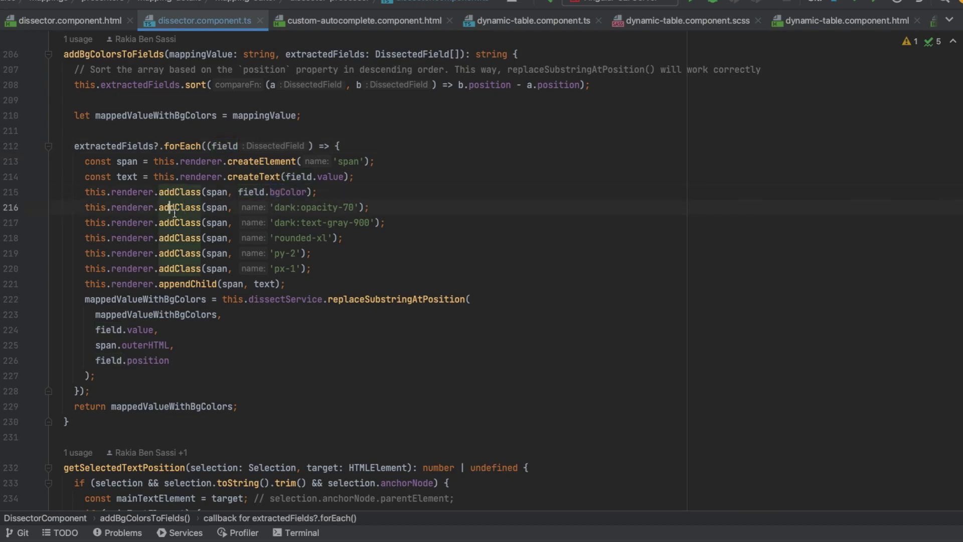
pyautogui.click(181, 237)
pyautogui.click(185, 268)
pyautogui.click(315, 268)
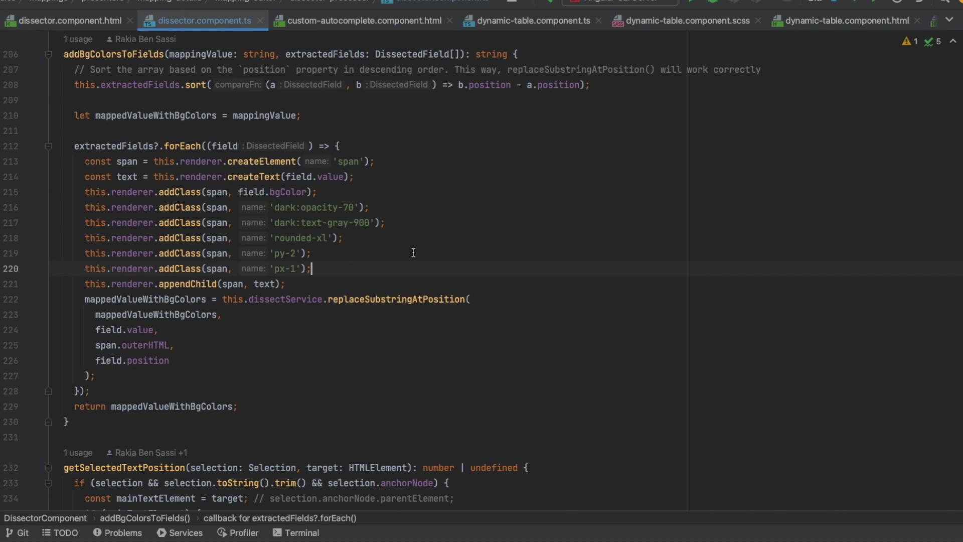
pyautogui.press('Return')
pyautogui.write('this.renderer')
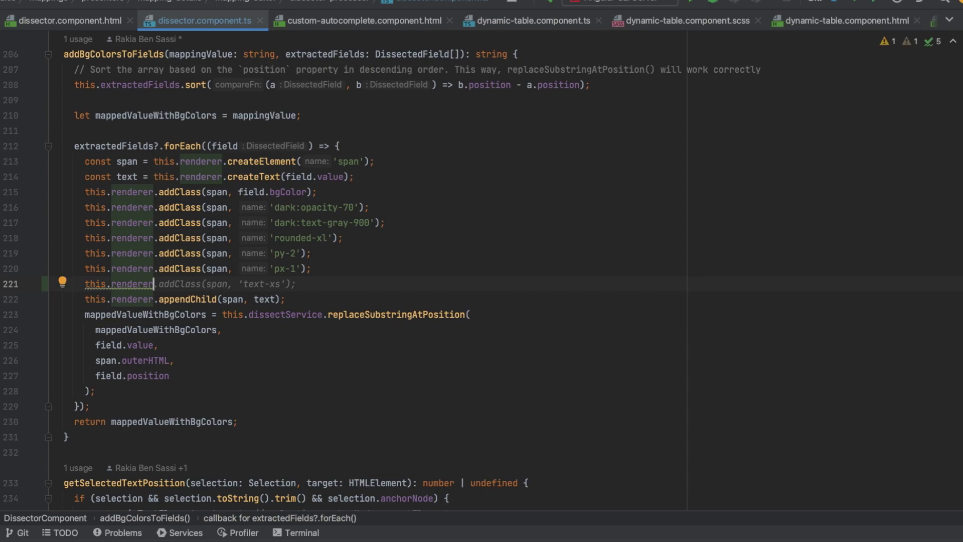
pyautogui.write('.listen')
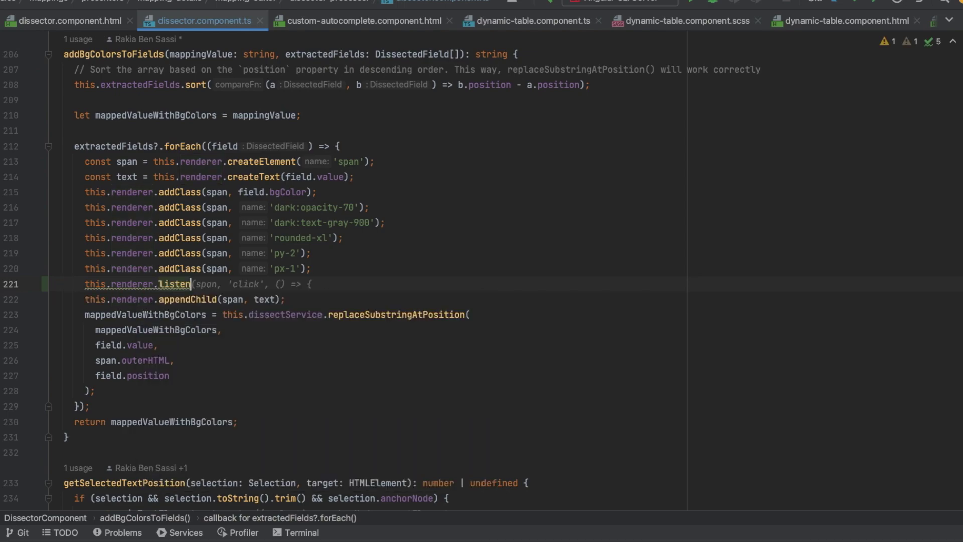
# - Add a click listener on the span whose callback logs 'Field clicked:'
pyautogui.press('Tab')
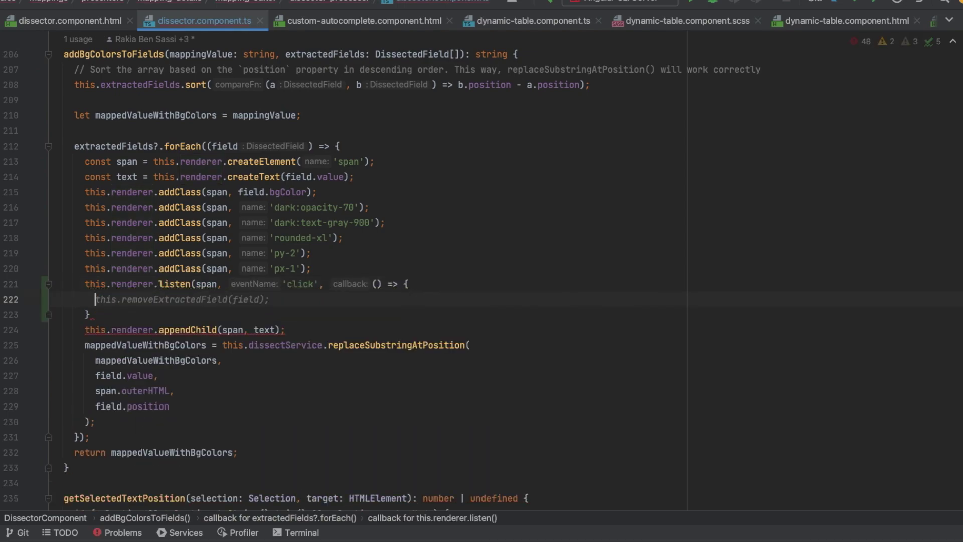
pyautogui.press('Up')
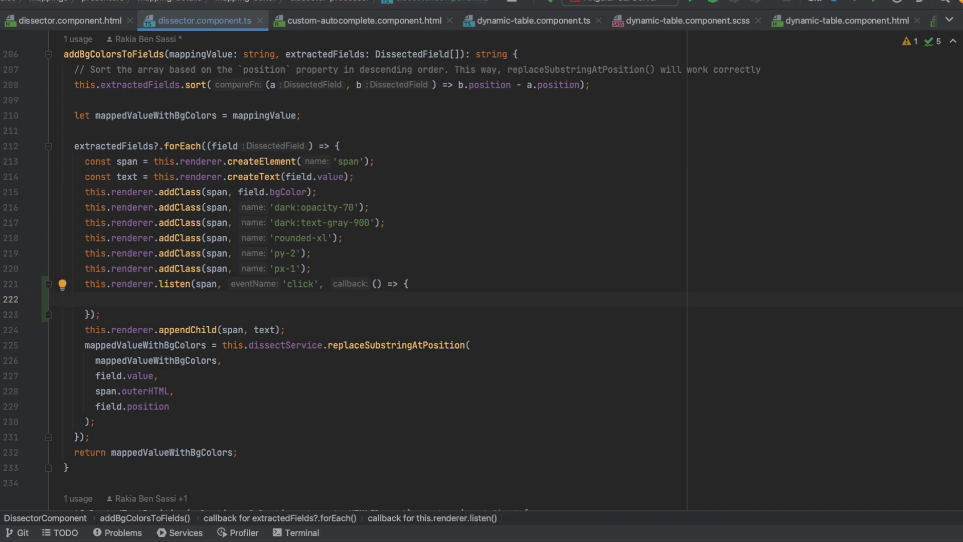
pyautogui.write('console')
pyautogui.press('Tab')
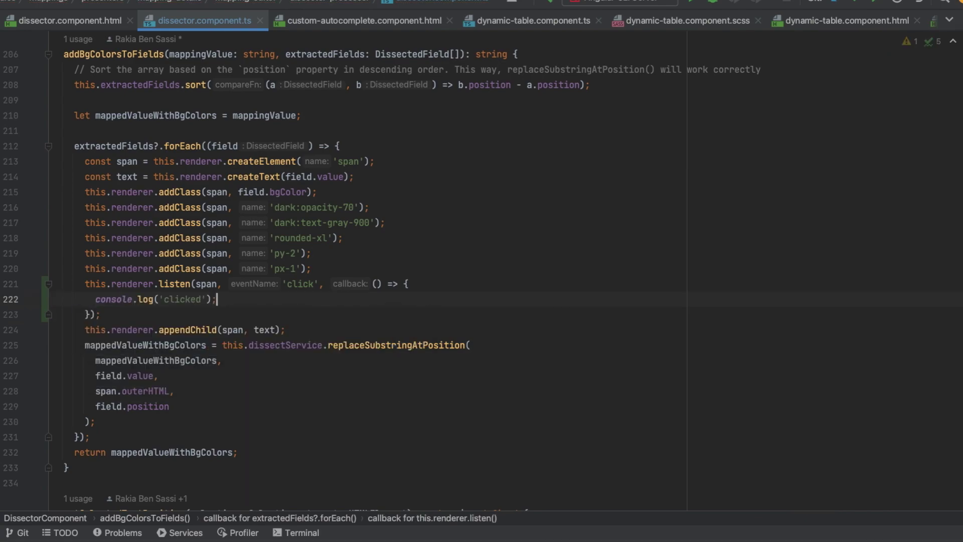
pyautogui.hotkey('alt', 'Left')
pyautogui.write('Field')
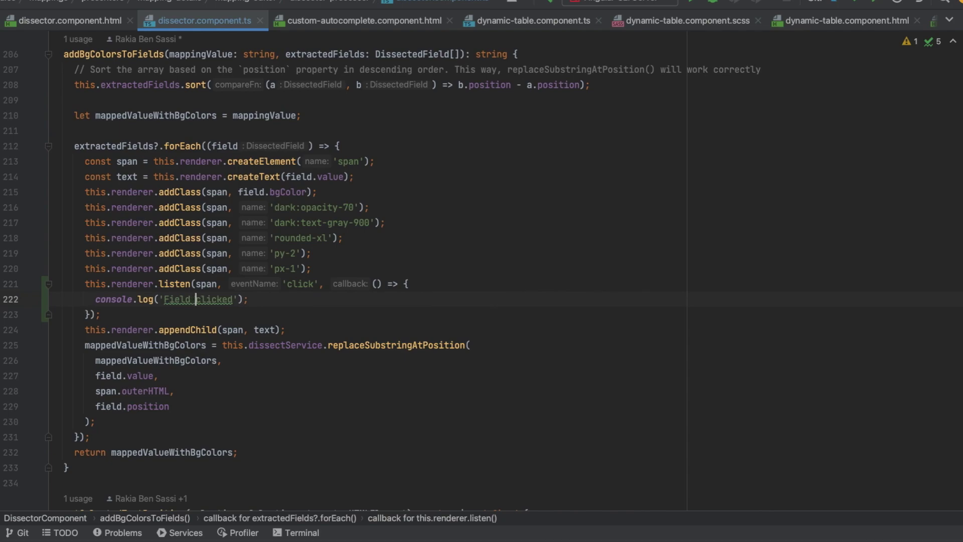
pyautogui.press('Right')
pyautogui.press('Right')
pyautogui.press('Right')
pyautogui.write(":', fie")
# - Add field.name as the second logged argument in the click listener
pyautogui.press('Return')
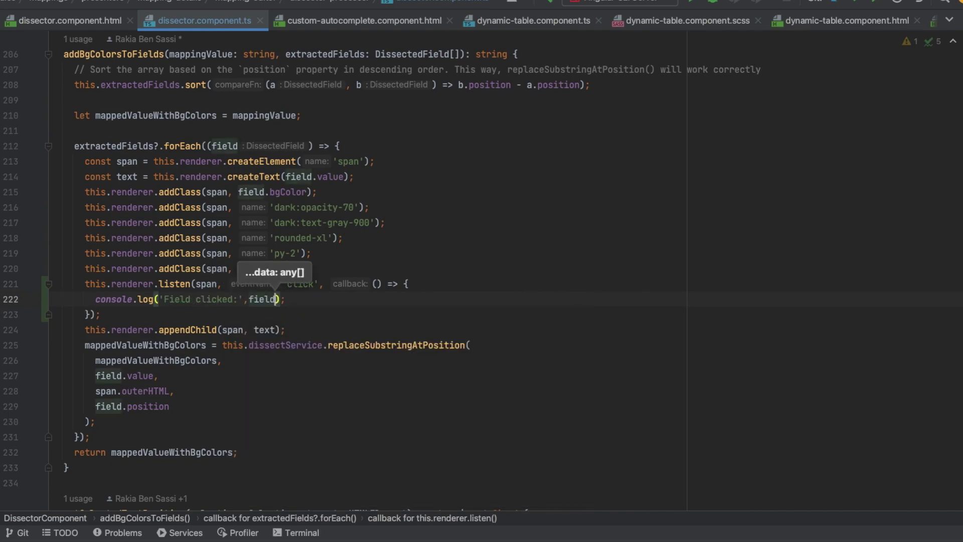
pyautogui.write('.')
pyautogui.press('Down')
pyautogui.press('Down')
pyautogui.press('Down')
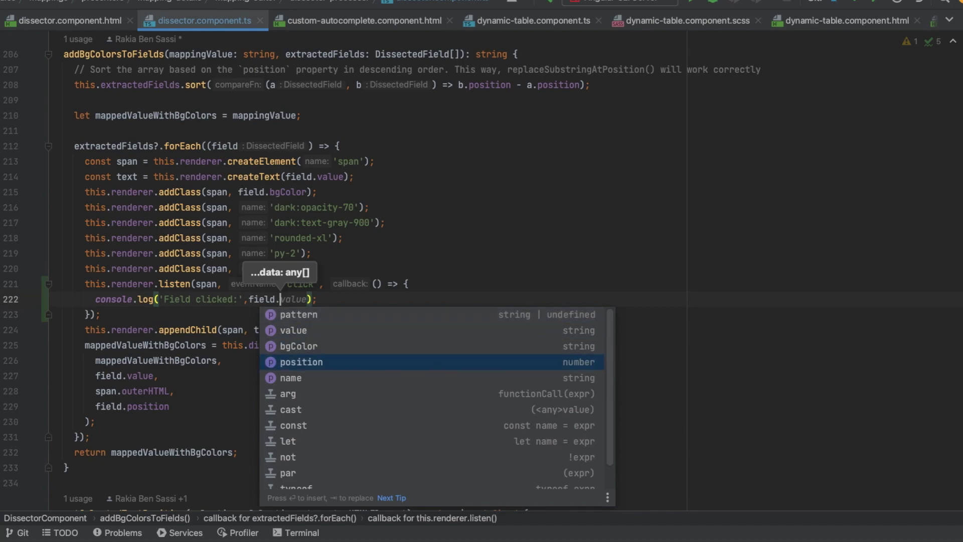
pyautogui.press('Down')
pyautogui.press('Down')
pyautogui.press('Up')
pyautogui.press('Return')
pyautogui.click(480, 289)
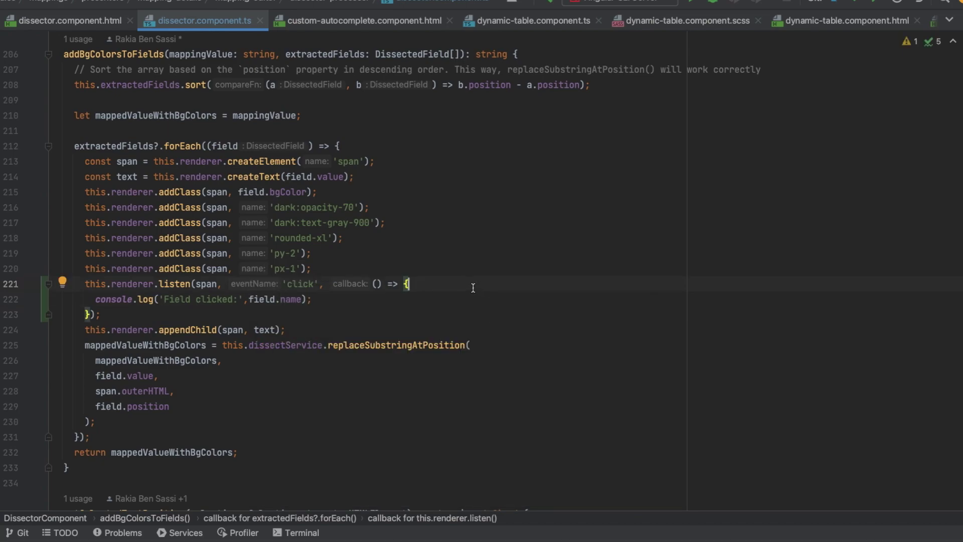
pyautogui.click(353, 307)
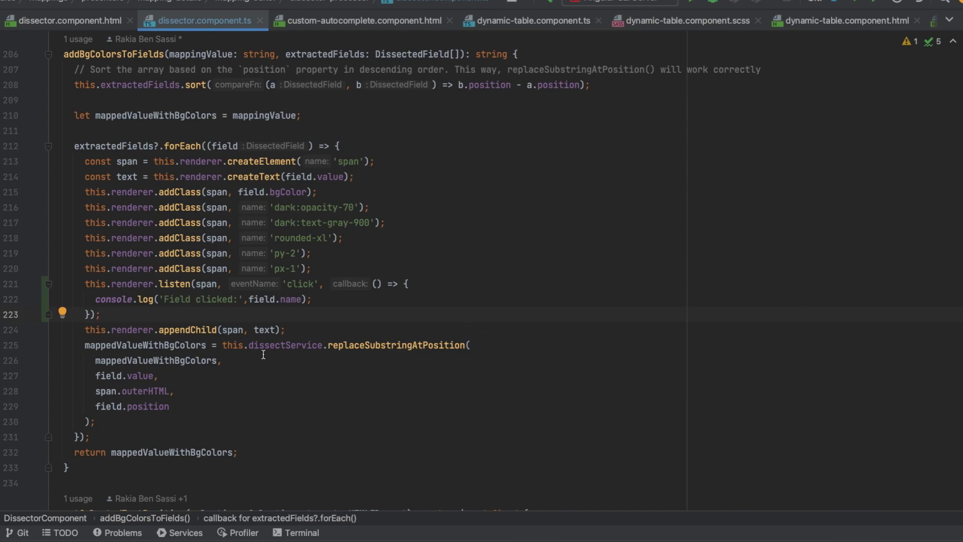
# - Assign the listen call to this.listener and create a function-typed private listener field
pyautogui.press('Up')
pyautogui.press('Up')
pyautogui.press('Home')
pyautogui.write('this.listener =')
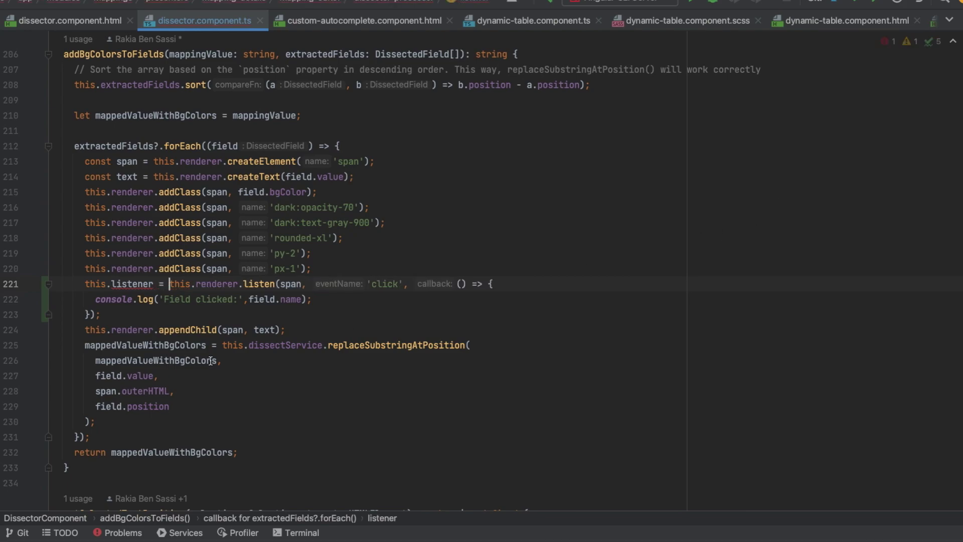
pyautogui.click(139, 289)
pyautogui.moveTo(132, 284)
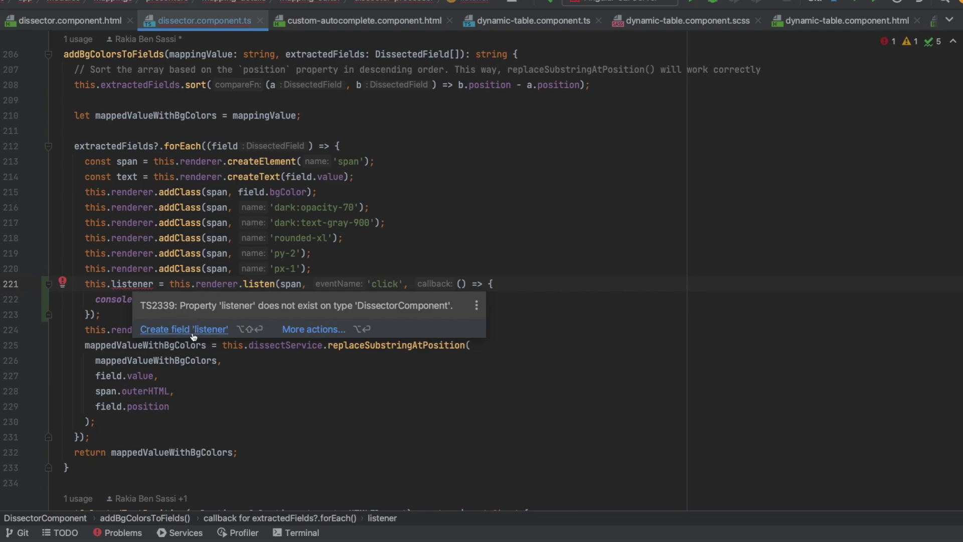
pyautogui.click(192, 330)
pyautogui.press('Return')
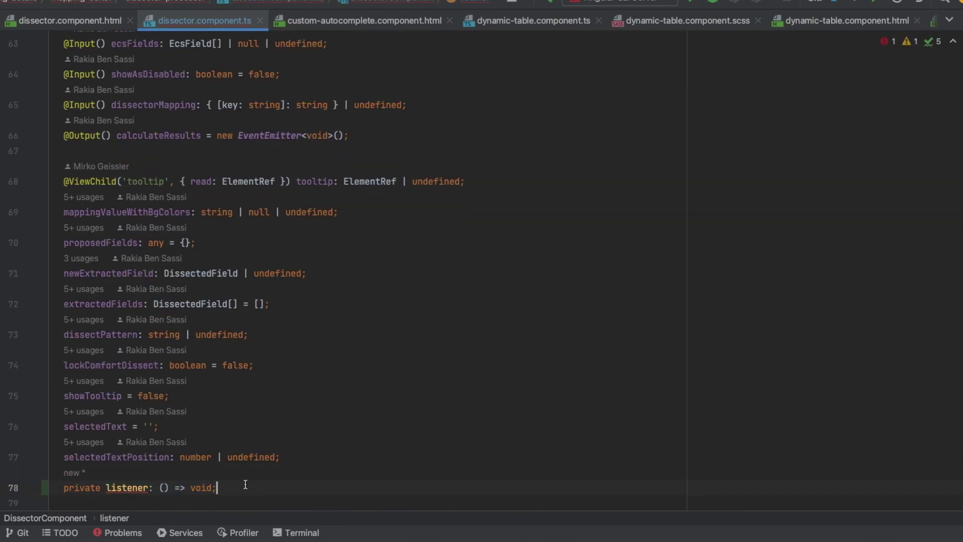
pyautogui.scroll(-3, 243, 481)
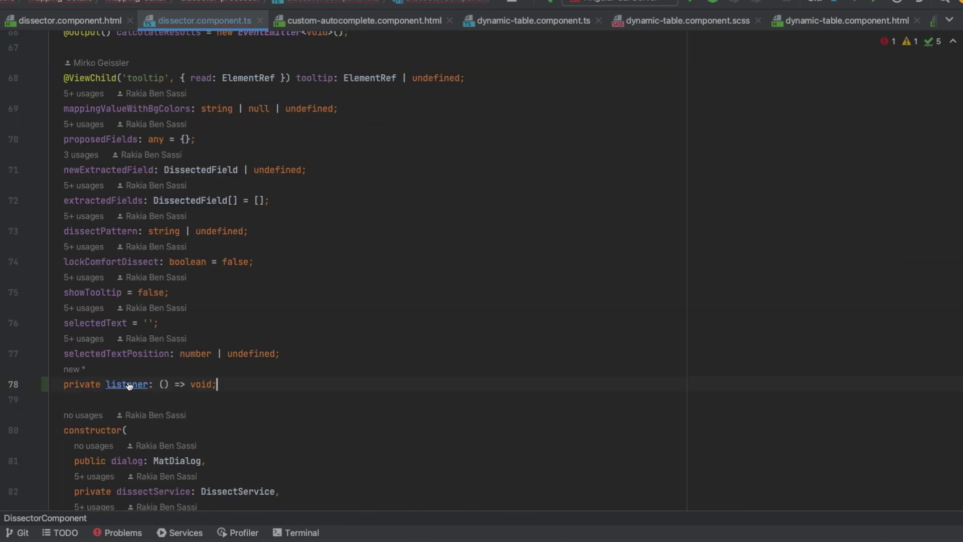
pyautogui.keyDown('ctrl'); pyautogui.click(126, 385); pyautogui.keyUp('ctrl')
# - Open a line above the call for the 'Add click event listener to the span' comment
pyautogui.click(549, 199)
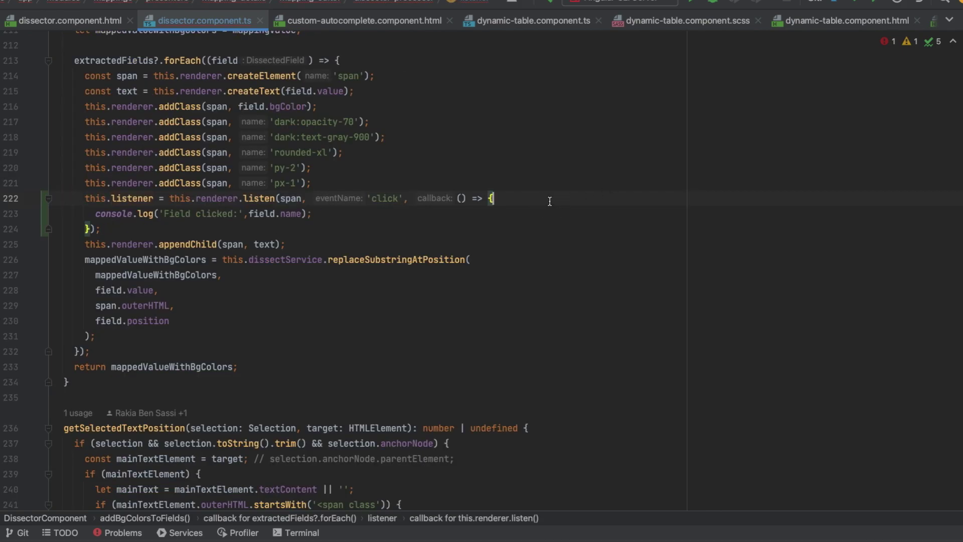
pyautogui.scroll(3, 550, 201)
pyautogui.press('Up')
pyautogui.press('End')
pyautogui.press('Return')
pyautogui.write('// Add click event listener')
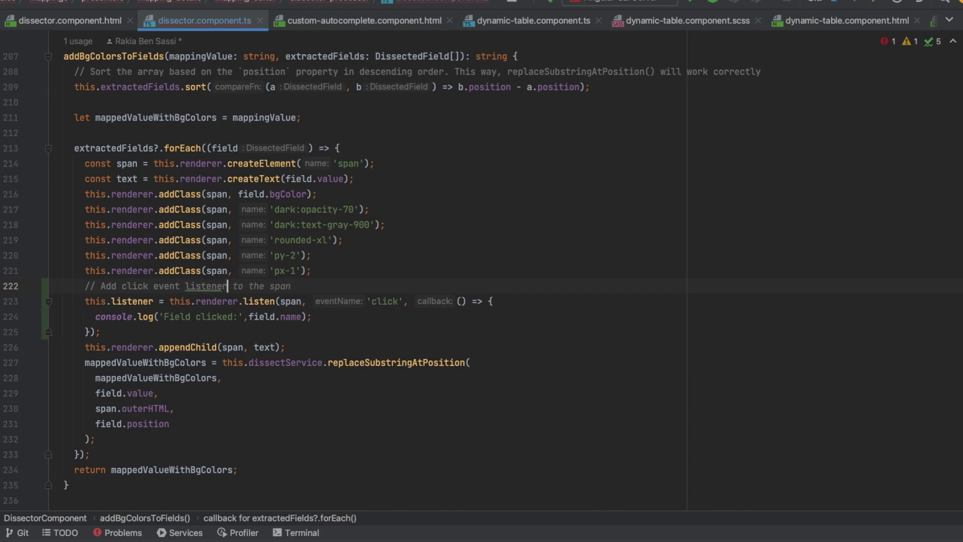
pyautogui.write(' to the span element')
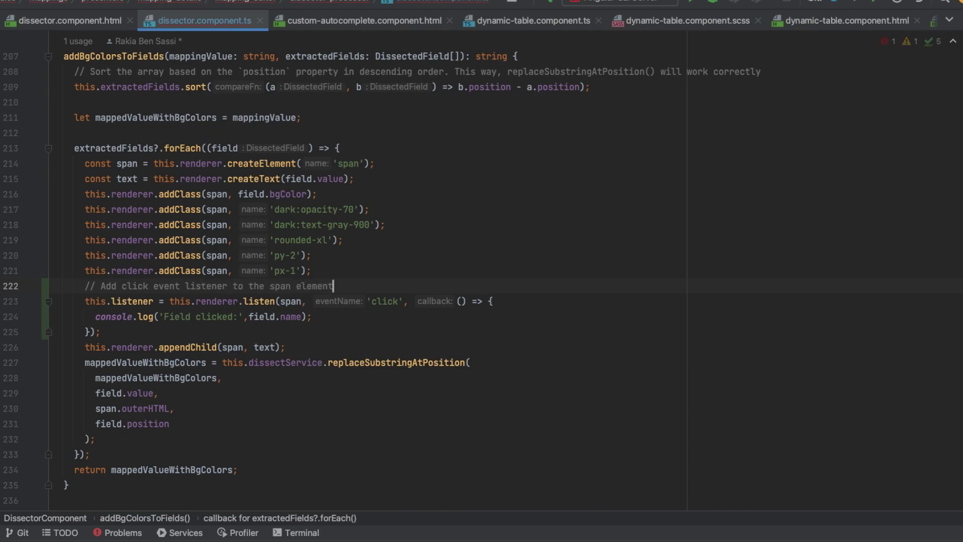
pyautogui.scroll(-5, 481, 271)
pyautogui.scroll(-10, 482, 270)
pyautogui.scroll(-8, 482, 271)
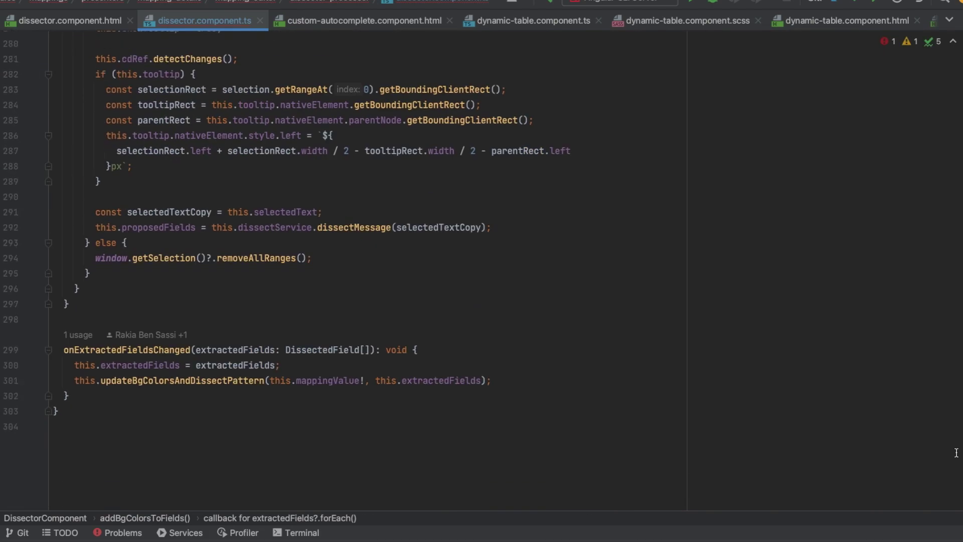
# - Add ngOnDestroy() after the last method, calling this.listener() with a 'Remove the event listener' comment
pyautogui.click(143, 393)
pyautogui.press('Return')
pyautogui.press('Return')
pyautogui.write('ngOn')
pyautogui.press('Tab')
pyautogui.press('Return')
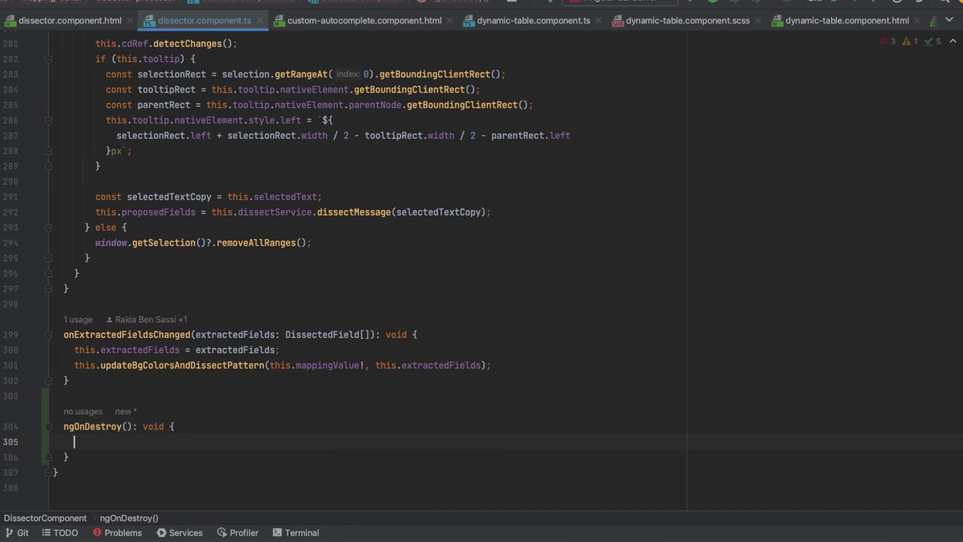
pyautogui.write('this.listener();')
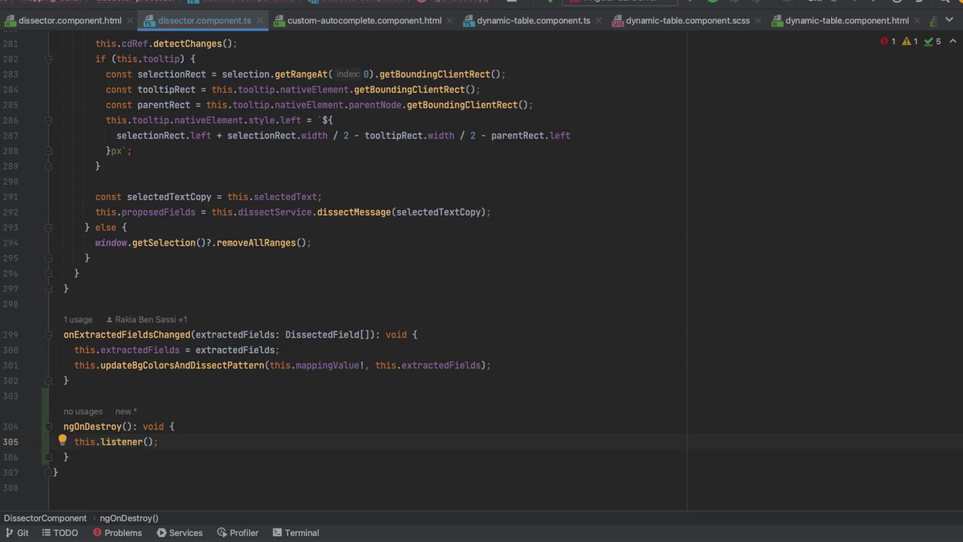
pyautogui.write(' // Remove the event listener')
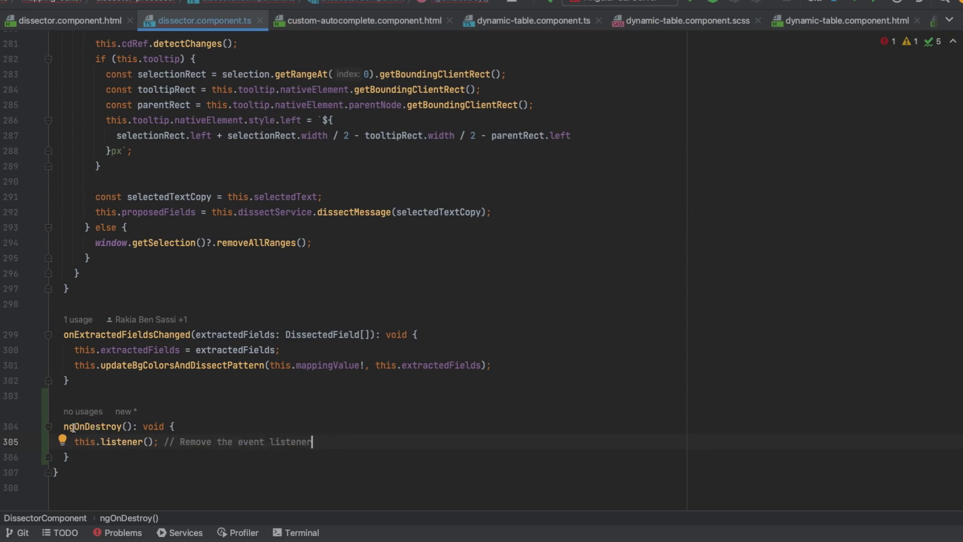
pyautogui.click(957, 338)
pyautogui.scroll(20, 928, 164)
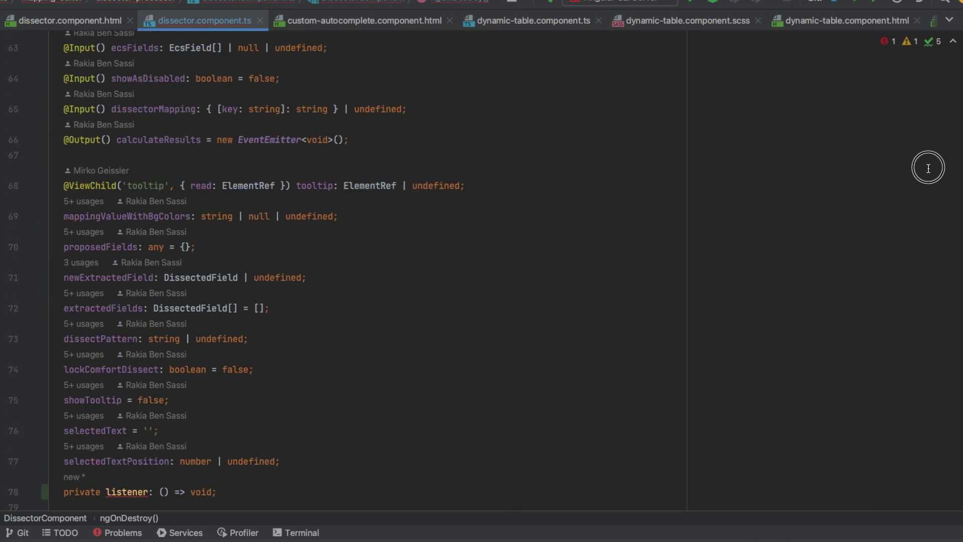
pyautogui.scroll(5, 928, 135)
pyautogui.write(', OnDestroy {')
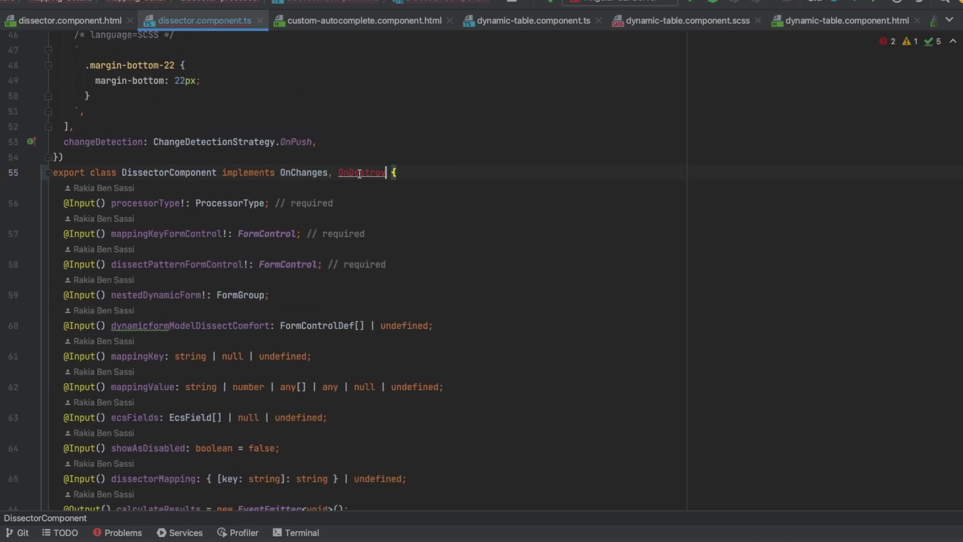
# - Return to the listener assignment in the loop and select the whole click listener block
pyautogui.press('super+bracketleft')
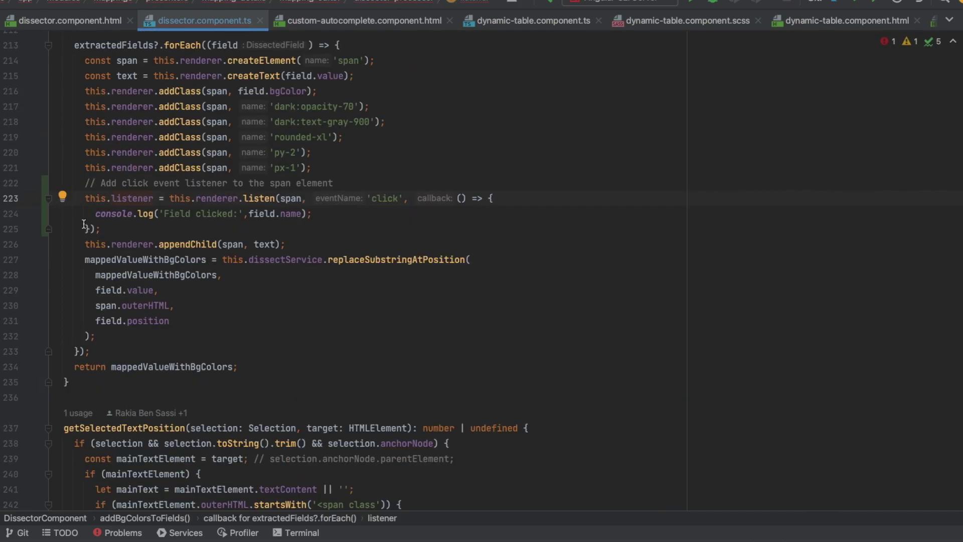
pyautogui.moveTo(100, 229); pyautogui.dragTo(83, 198)
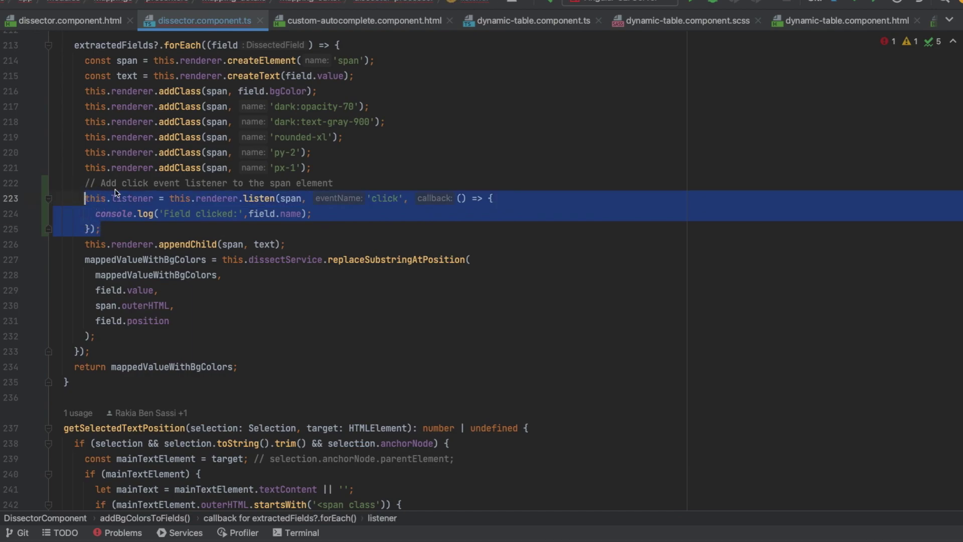